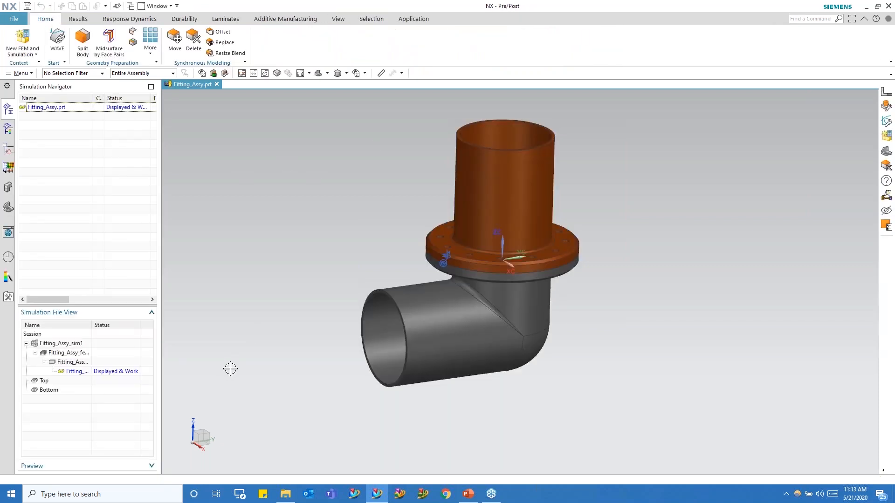
Step: Display the idealized part Fitting_Assy_fem1_i, followed by the FEM file Fitting_Assy_fem1
double_click(79, 363)
left_click(460, 264)
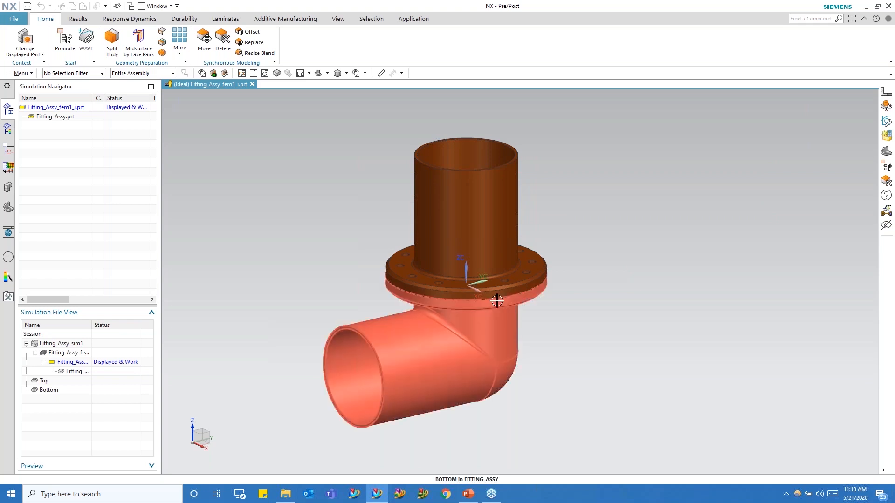
double_click(65, 356)
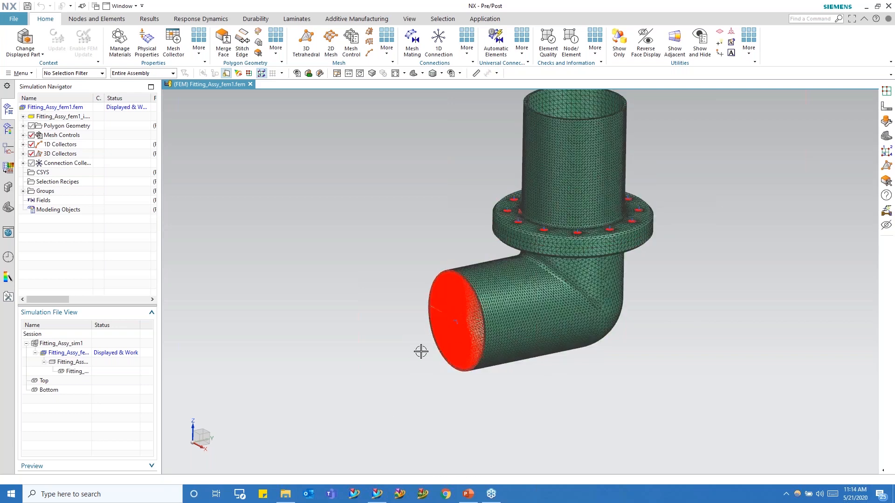
Step: Examine the mesh on the pipe elbow and flange, including the connection elements at the pipe opening and bolt holes
scroll(418, 286, "up", 5)
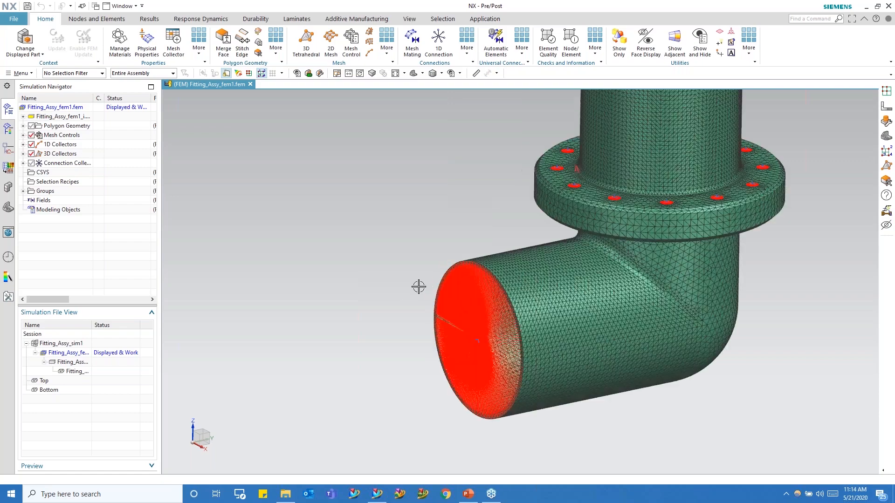
scroll(495, 242, "up", 4)
scroll(296, 278, "down", 8)
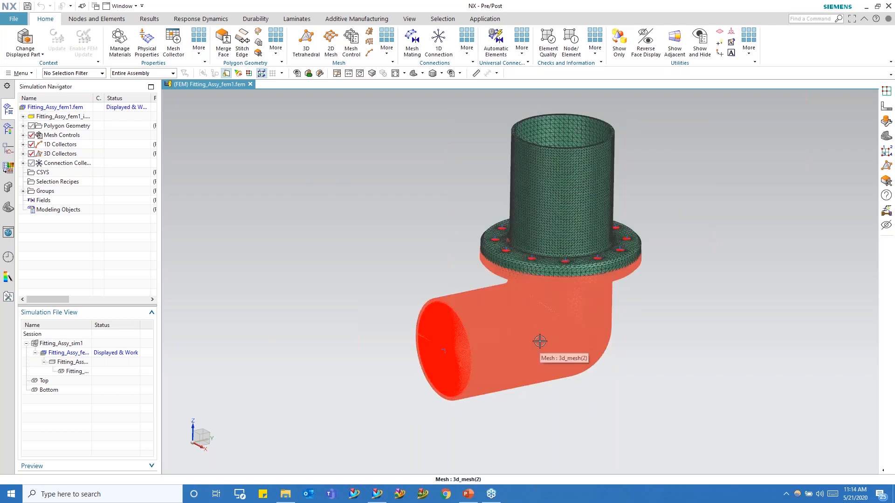
scroll(475, 304, "up", 6)
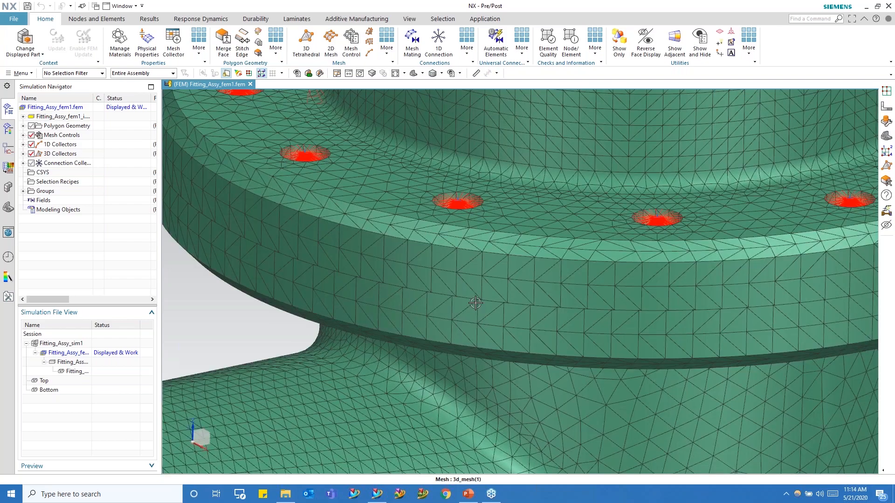
scroll(475, 303, "up", 1)
middle_click_drag(453, 180, 448, 306)
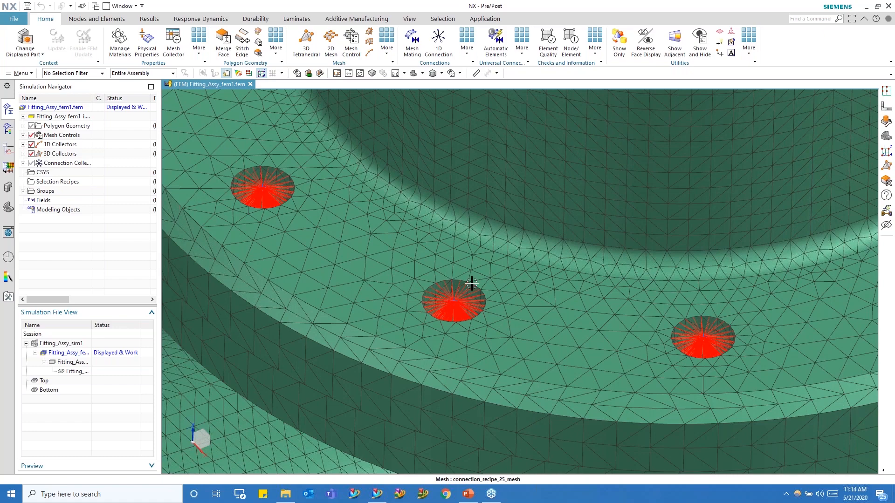
scroll(499, 310, "down", 8)
middle_click_drag(522, 340, 518, 184)
Step: Inspect the Solid(1) mesh collector's meshes and the material assigned in its PSOLID1 property
left_click(23, 154)
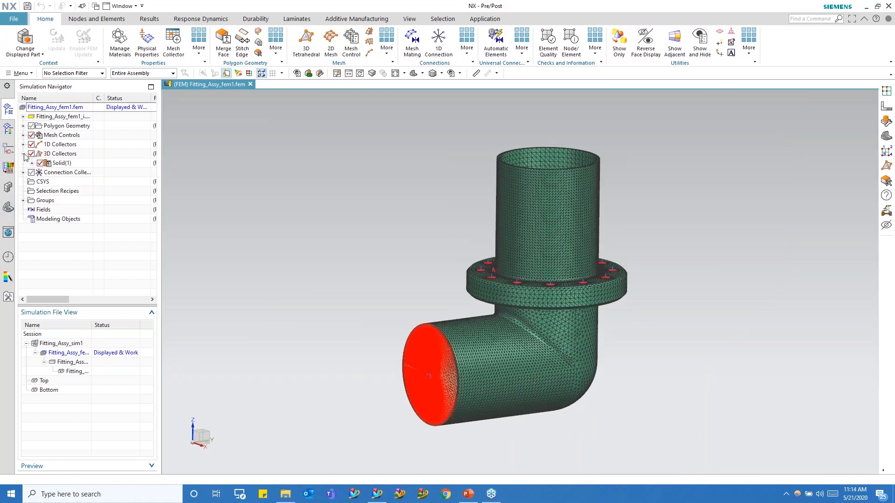
left_click(31, 163)
left_click(71, 182)
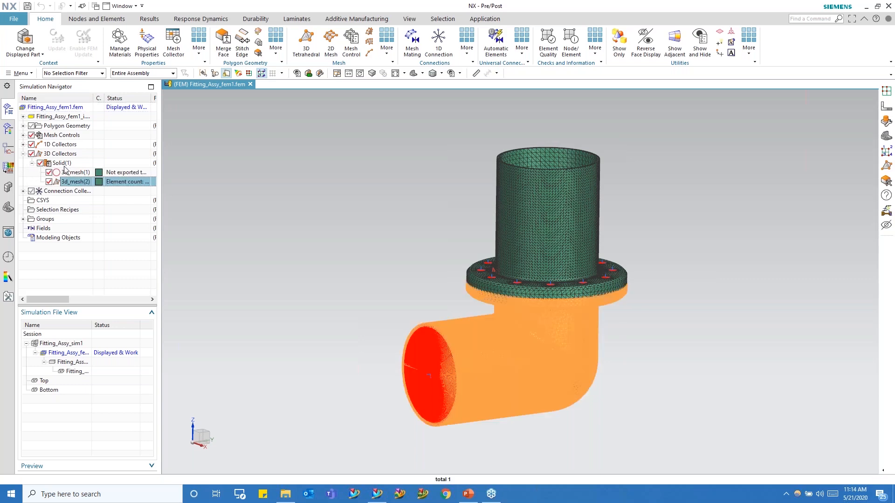
double_click(62, 163)
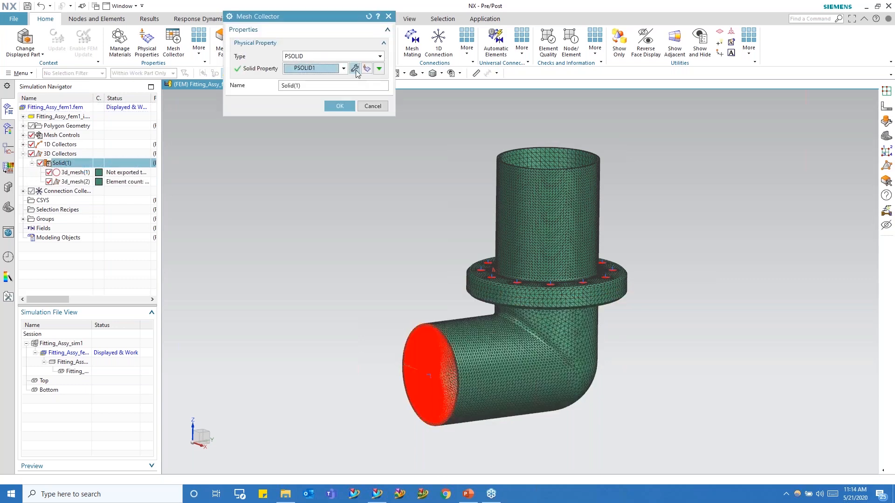
left_click(355, 69)
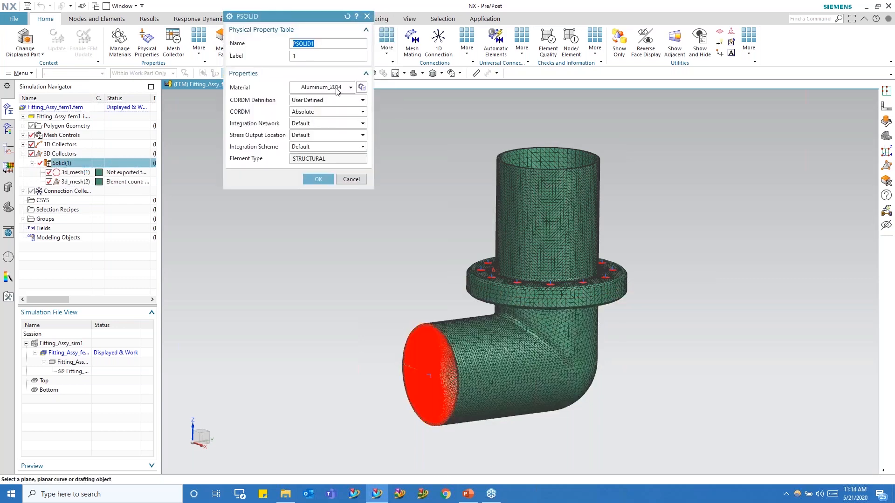
left_click(328, 180)
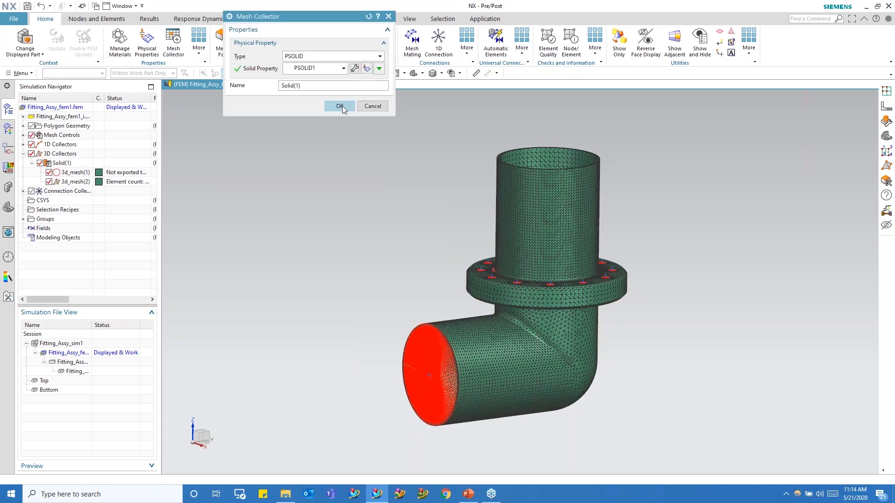
left_click(340, 107)
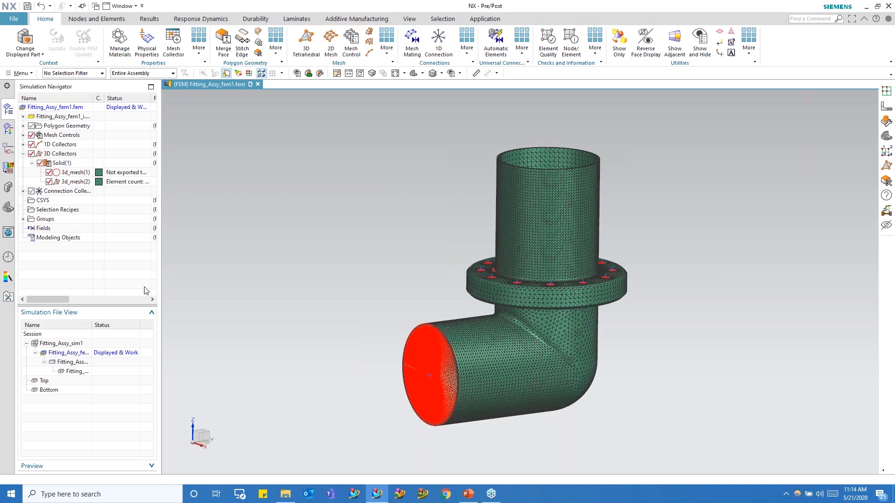
Step: Display the simulation file Fitting_Assy_sim1 and view the meshed elbow fitting
middle_click_drag(387, 292, 371, 360)
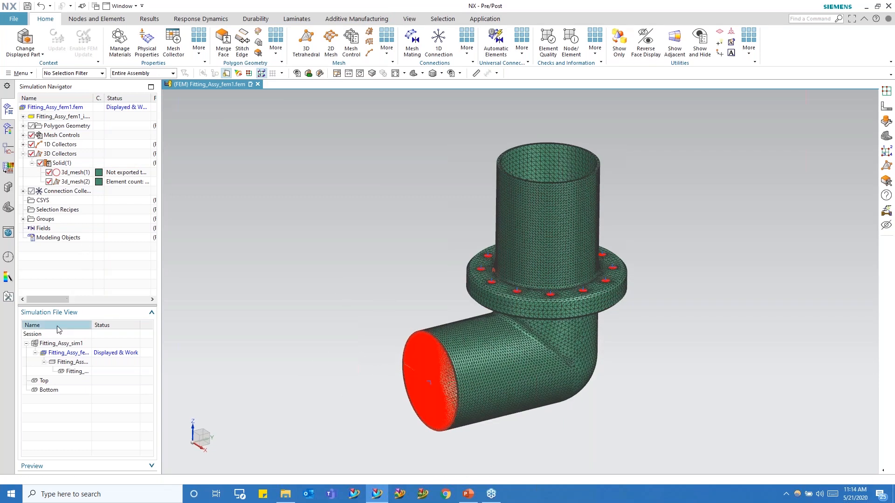
double_click(61, 344)
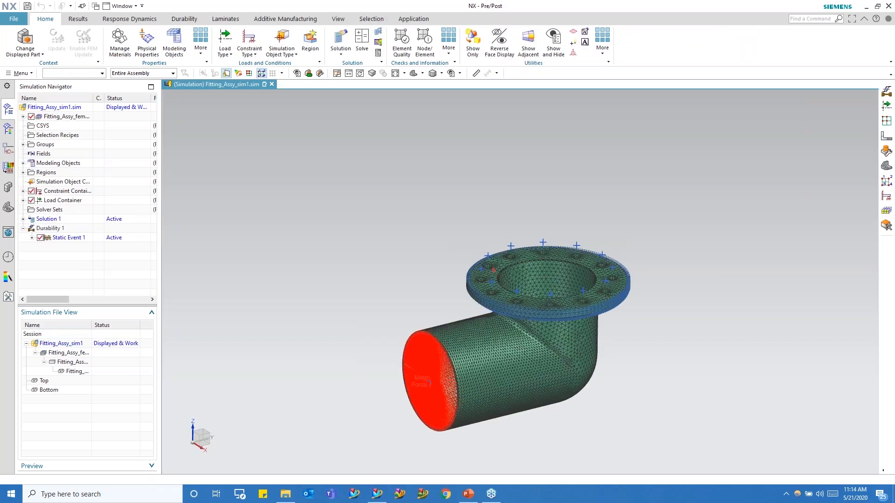
scroll(549, 240, "down", 2)
scroll(541, 274, "up", 2)
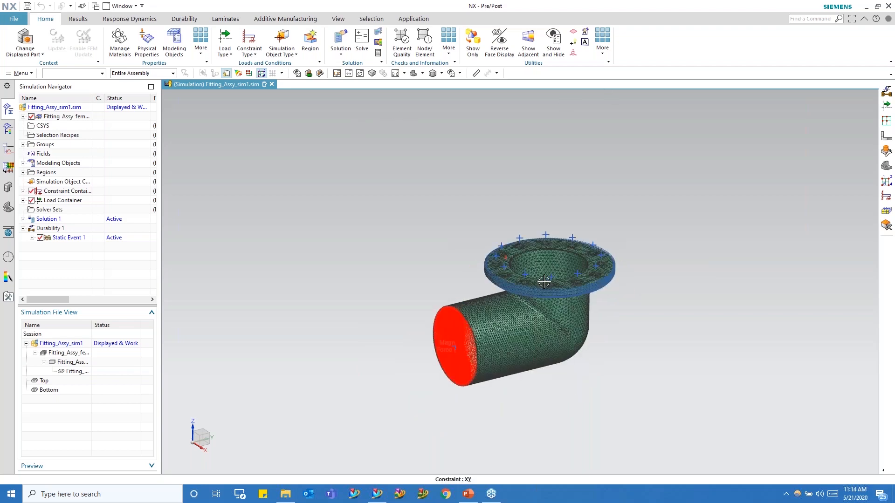
middle_click_drag(540, 276, 535, 224)
middle_click_drag(581, 259, 583, 280)
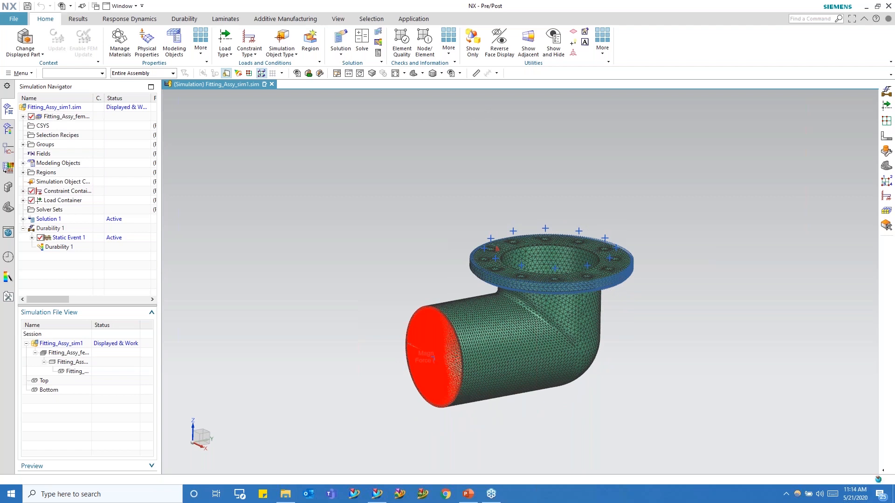
Step: Hide all datums and mesh controls in the simulation display
key("ctrl+w")
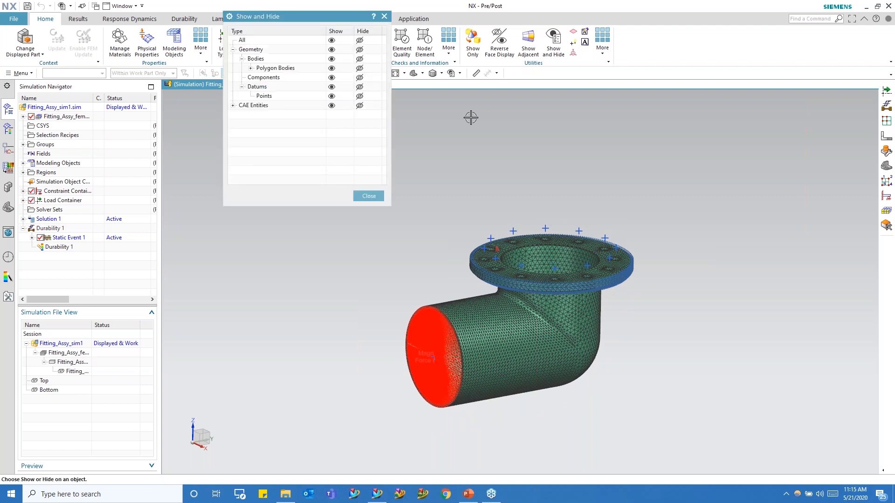
left_click(359, 87)
left_click(233, 106)
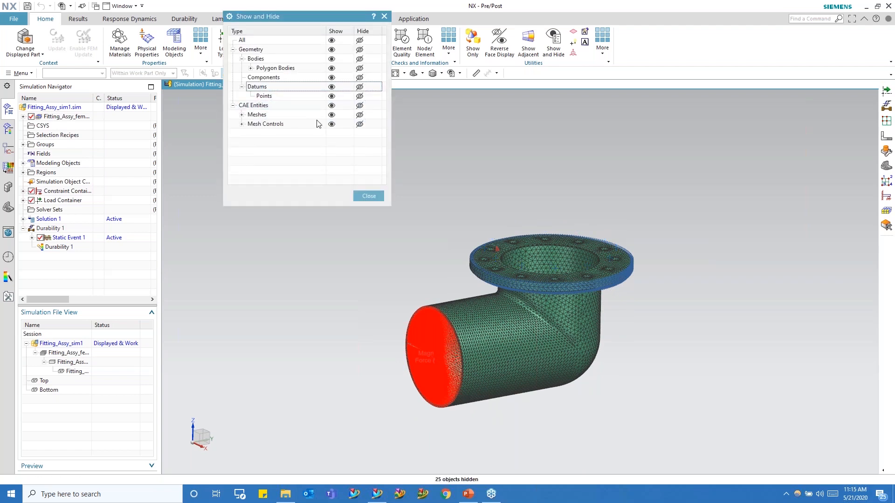
left_click(359, 123)
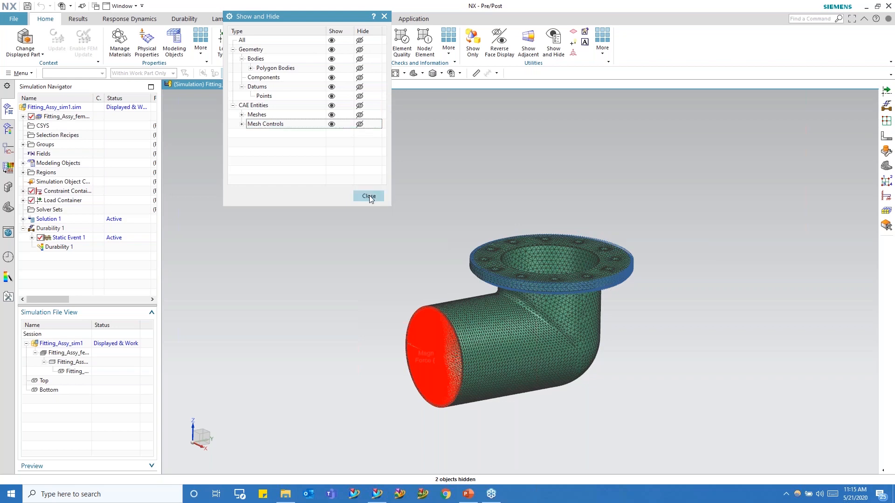
left_click(369, 196)
Step: Examine where the X&Y and Z constraints of Solution 1 act on the flange
scroll(634, 98, "down", 2)
scroll(600, 185, "up", 3)
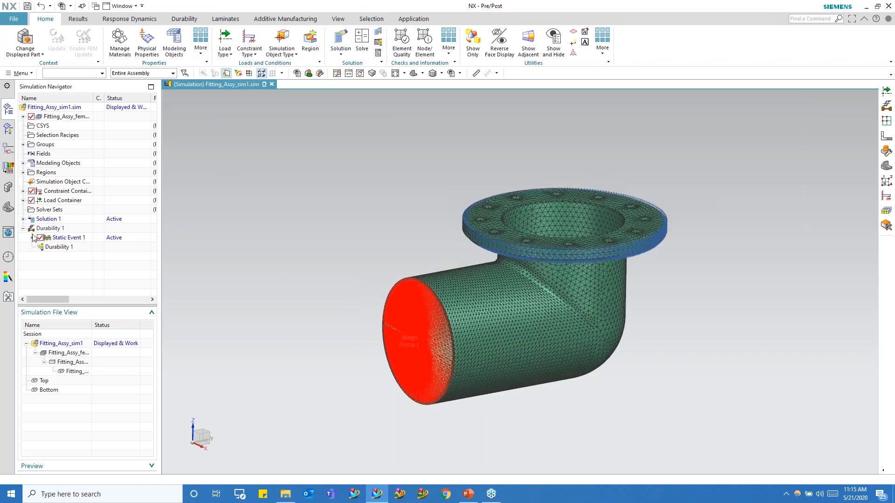
left_click(23, 219)
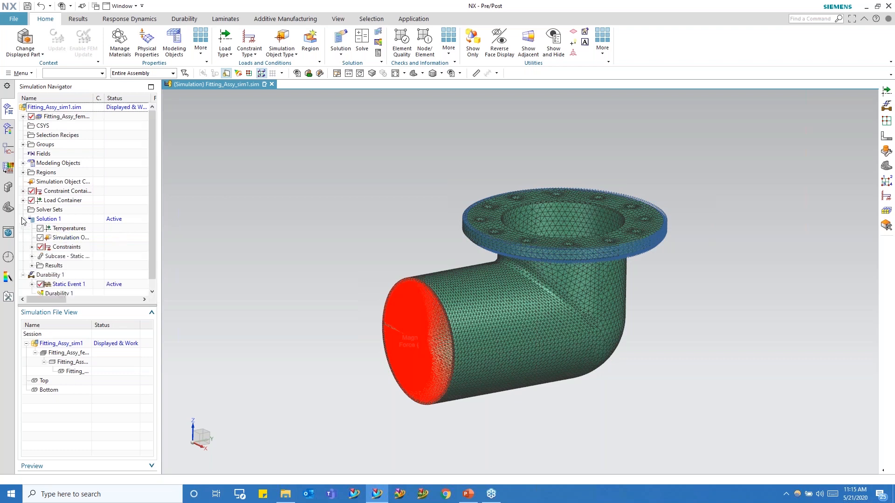
left_click(55, 220)
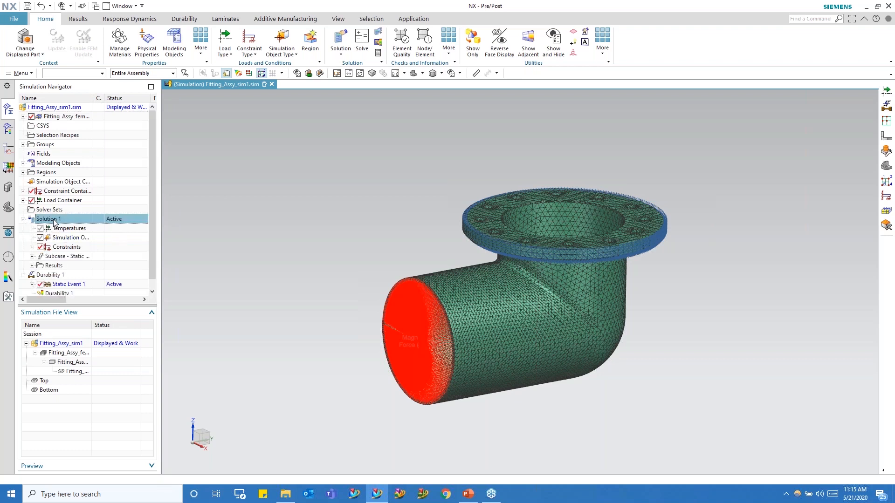
left_click(31, 247)
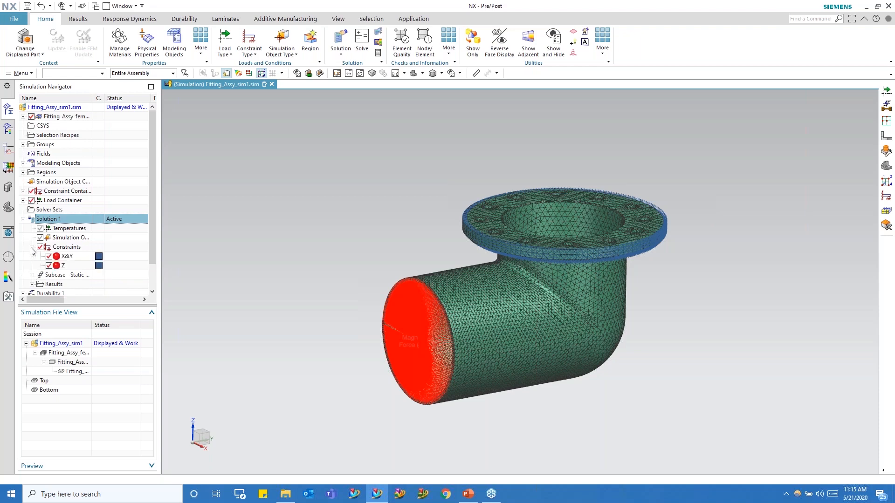
left_click(67, 256)
scroll(530, 261, "up", 3)
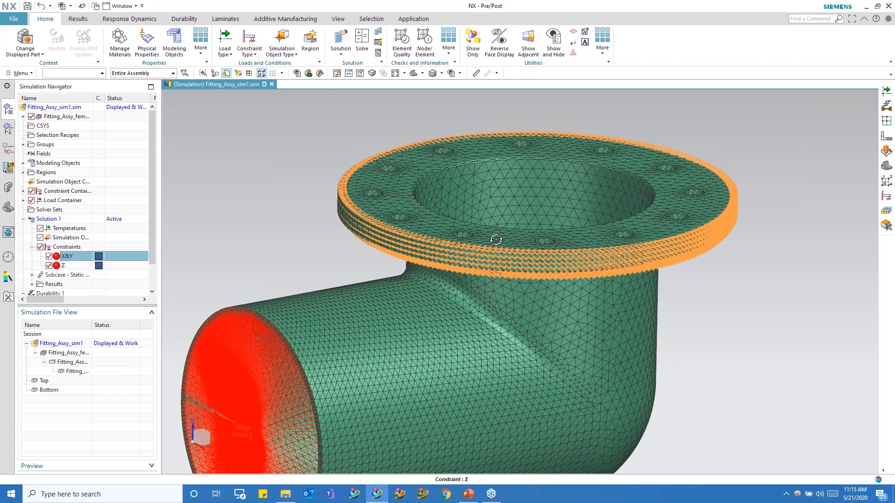
middle_click_drag(496, 240, 496, 220)
left_click(63, 265)
middle_click_drag(451, 343, 480, 413)
key("Home")
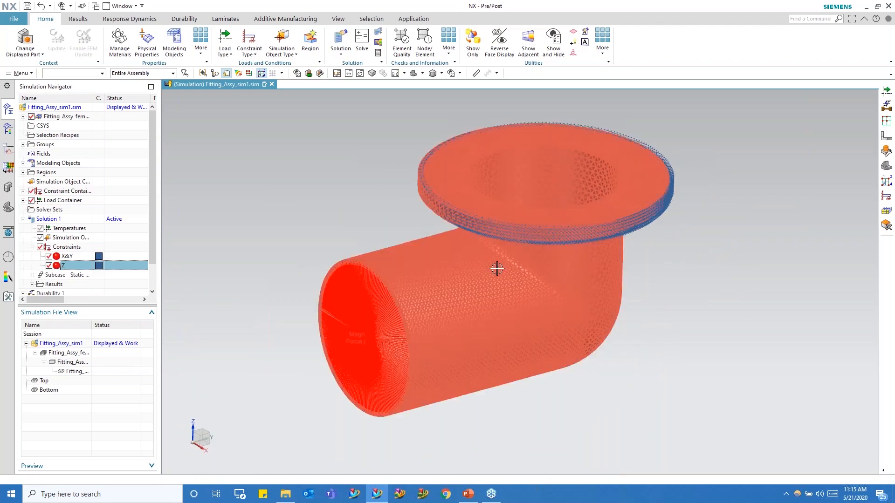
Step: Review the Force(1) load in the static subcase, checking its magnitude, direction and application at the pipe opening
left_click(31, 275)
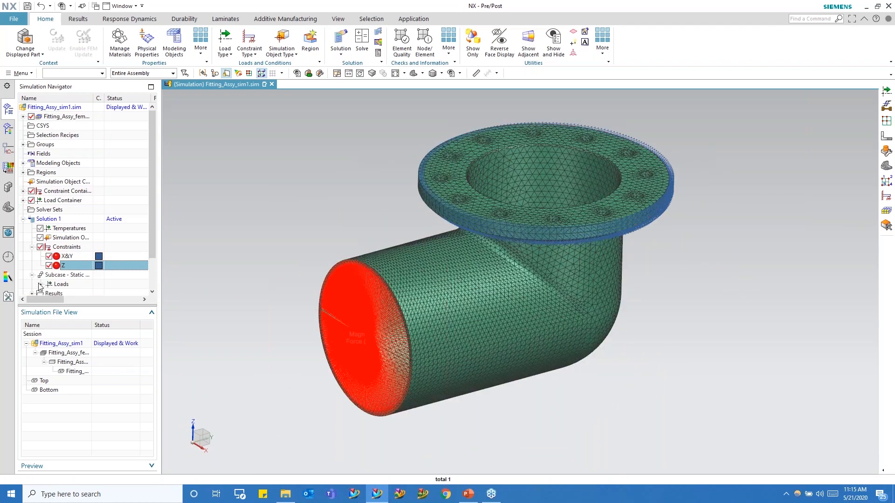
left_click(40, 285)
double_click(71, 286)
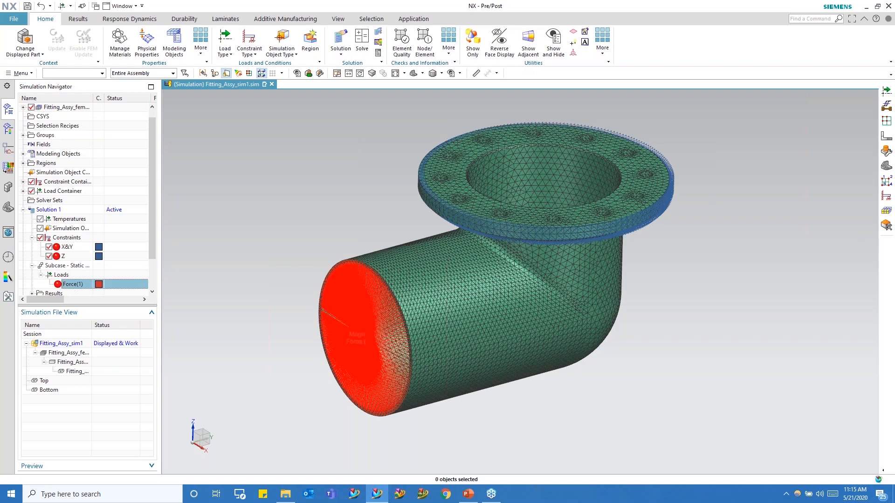
scroll(598, 234, "down", 2)
scroll(391, 338, "up", 1)
scroll(390, 339, "up", 5)
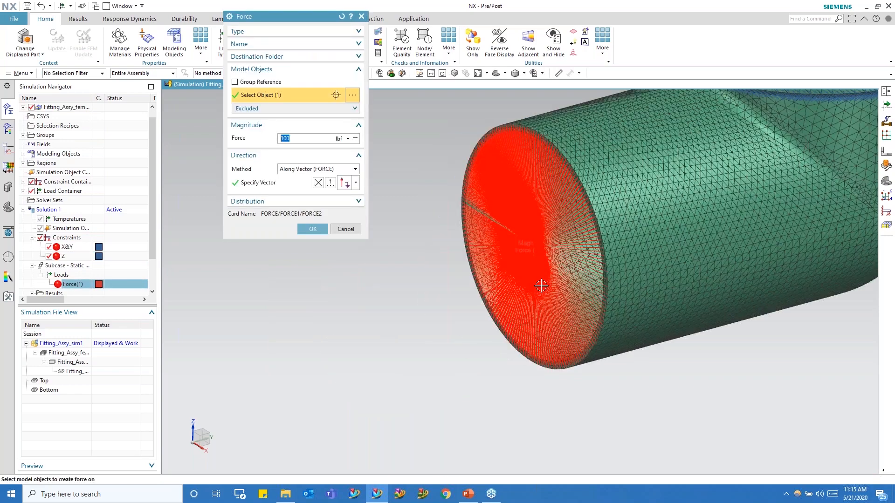
scroll(433, 309, "up", 1)
scroll(433, 309, "down", 6)
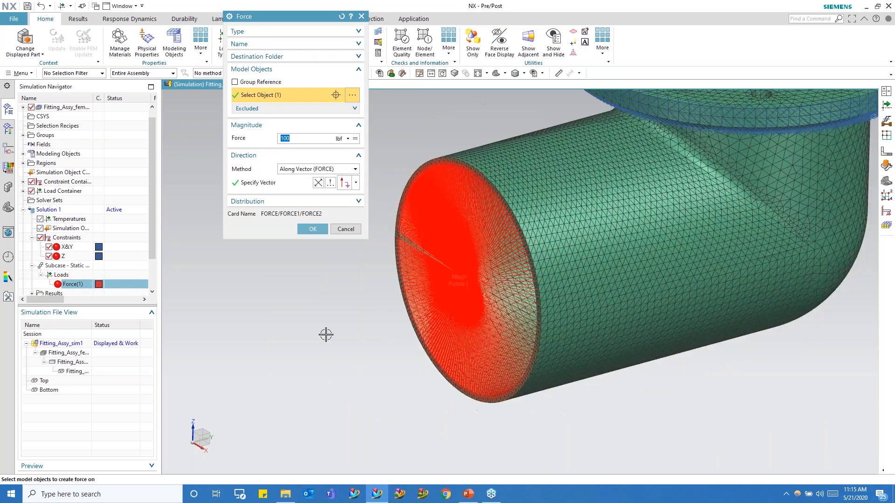
middle_click_drag(387, 321, 451, 381)
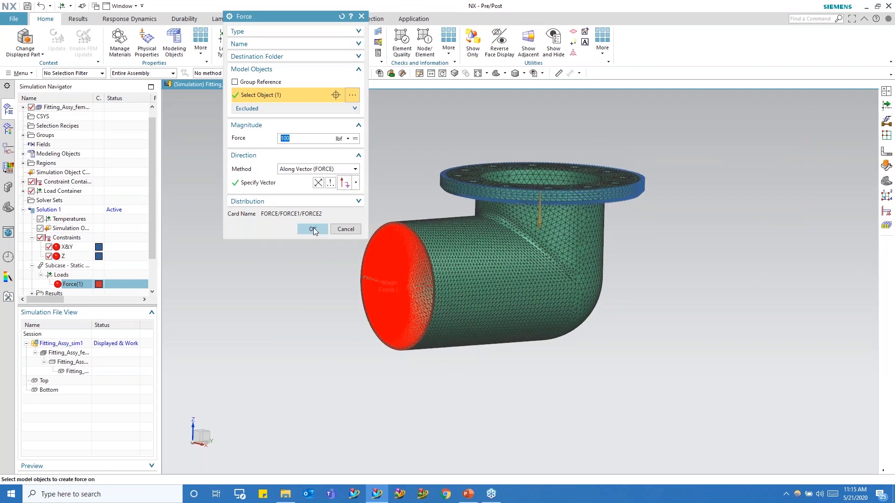
left_click(313, 229)
Step: Load the Structural results of Solution 1 and display the nodal displacement contour plot
scroll(78, 256, "down", 1)
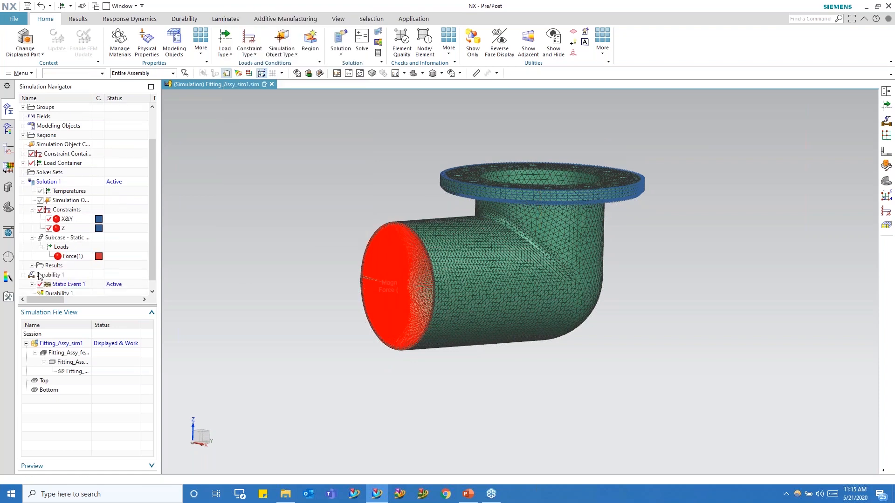
left_click(32, 265)
double_click(59, 275)
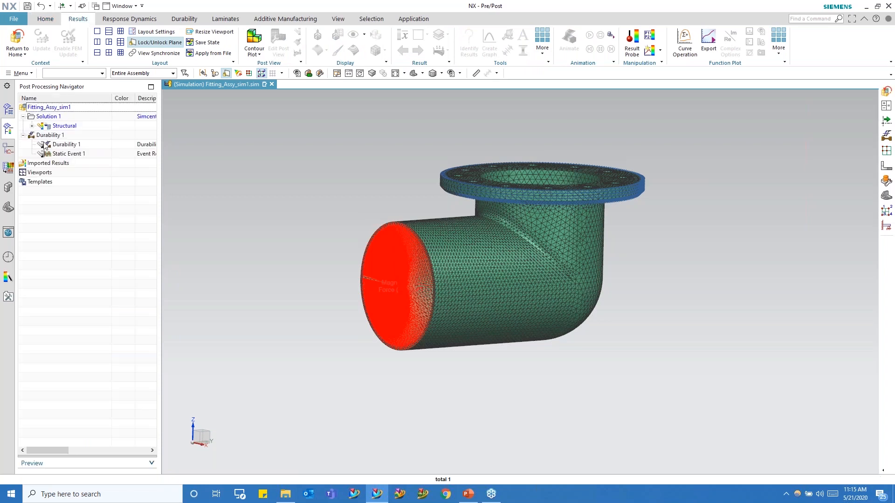
left_click(33, 127)
double_click(66, 136)
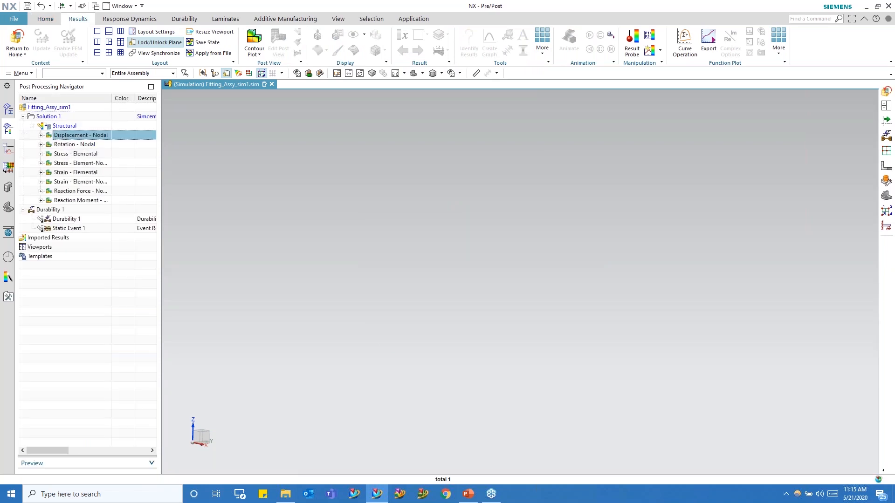
middle_click_drag(464, 364, 456, 303)
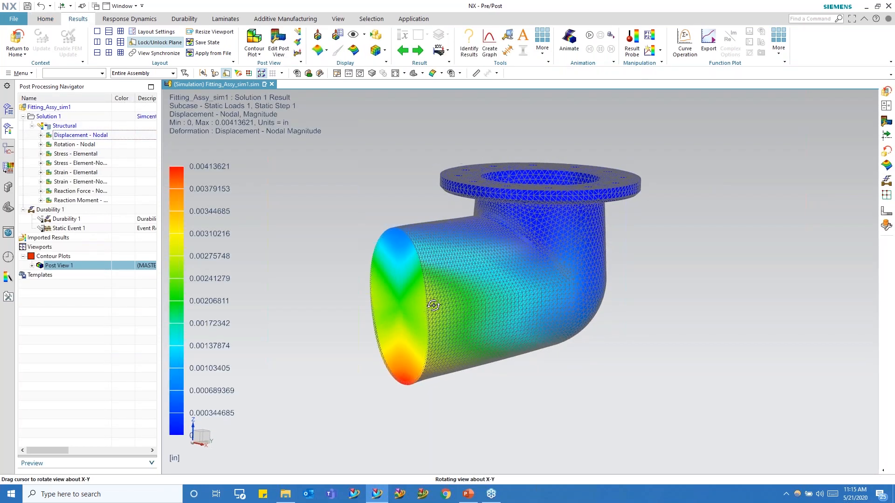
Step: Plot the element-nodal stress result and examine the stress contours around the elbow and flange
double_click(80, 163)
middle_click_drag(504, 244, 567, 166)
scroll(567, 167, "up", 2)
scroll(540, 238, "up", 2)
middle_click_drag(475, 310, 452, 307)
middle_click_drag(466, 224, 557, 375)
scroll(471, 312, "down", 3)
scroll(530, 375, "up", 2)
scroll(527, 371, "up", 2)
scroll(533, 306, "down", 4)
middle_click_drag(533, 305, 512, 391)
Step: Leave the results display and return to the simulation model
left_click(9, 109)
left_click(17, 42)
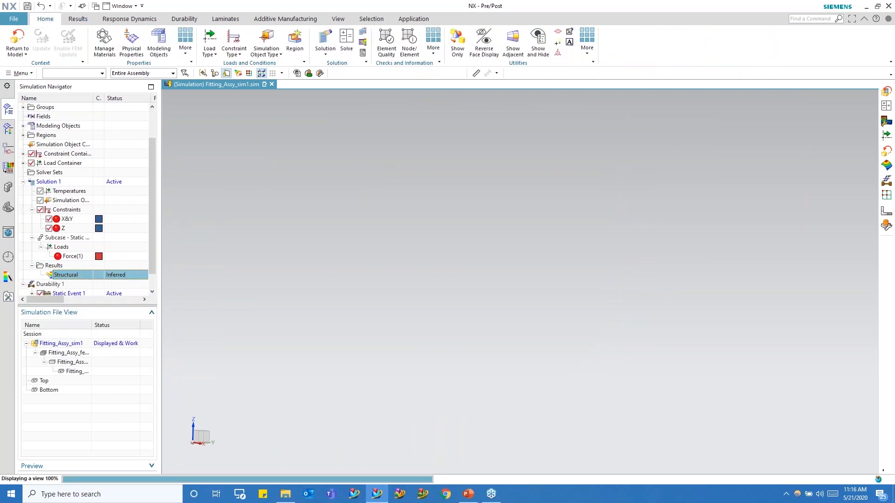
Step: Create a new durability simulation named Durability 2 for the pipe fitting
scroll(87, 263, "down", 1)
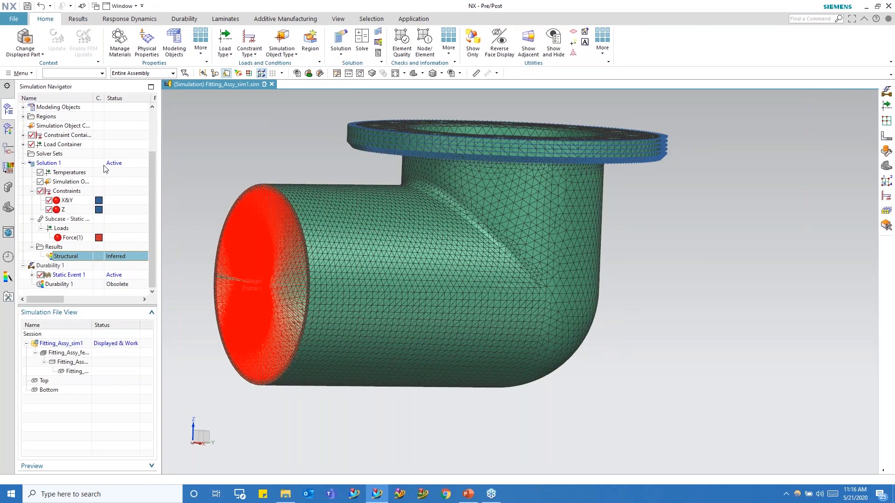
left_click(188, 22)
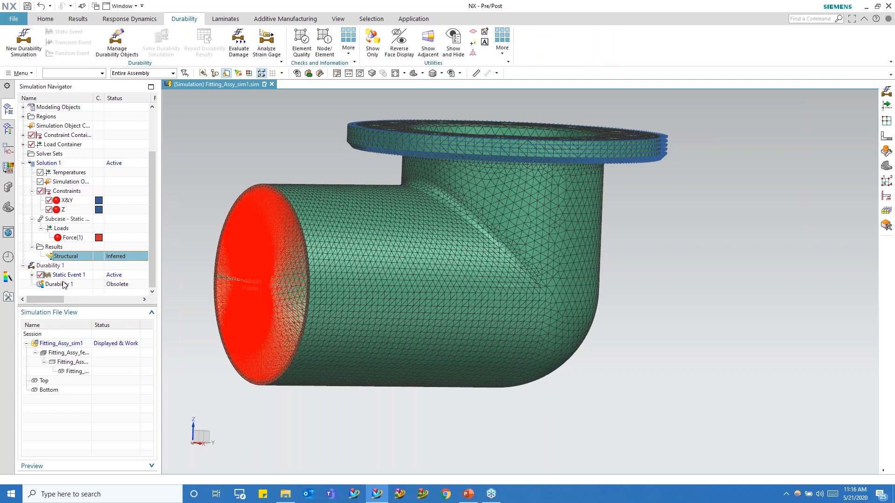
middle_click_drag(227, 237, 280, 239)
middle_click_drag(456, 229, 514, 230, "shift")
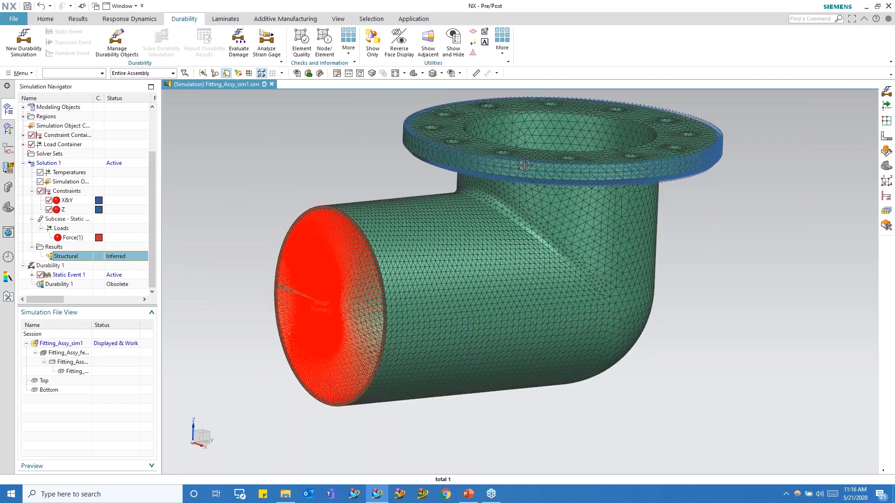
scroll(420, 364, "down", 1)
scroll(498, 146, "up", 1)
middle_click_drag(501, 136, 517, 161)
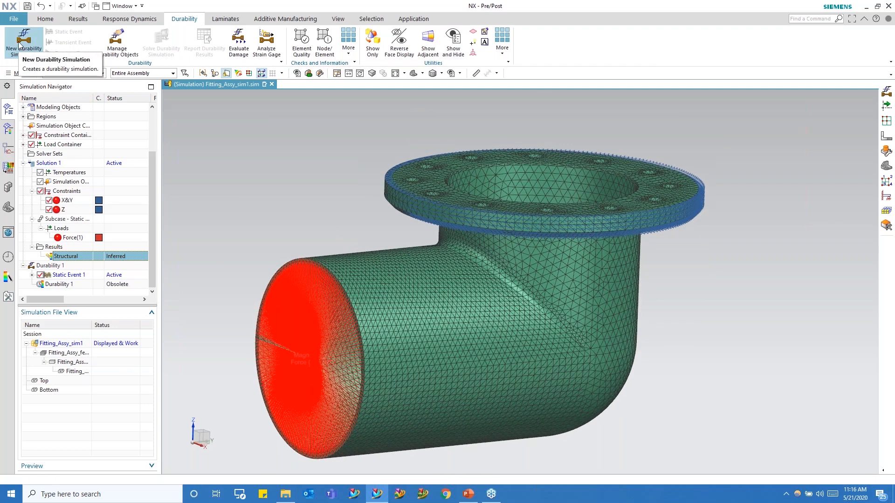
left_click(24, 42)
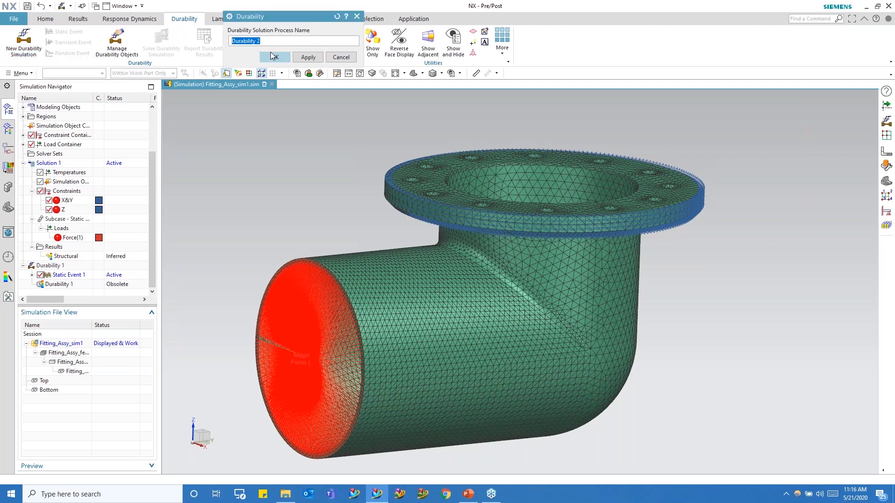
left_click(283, 59)
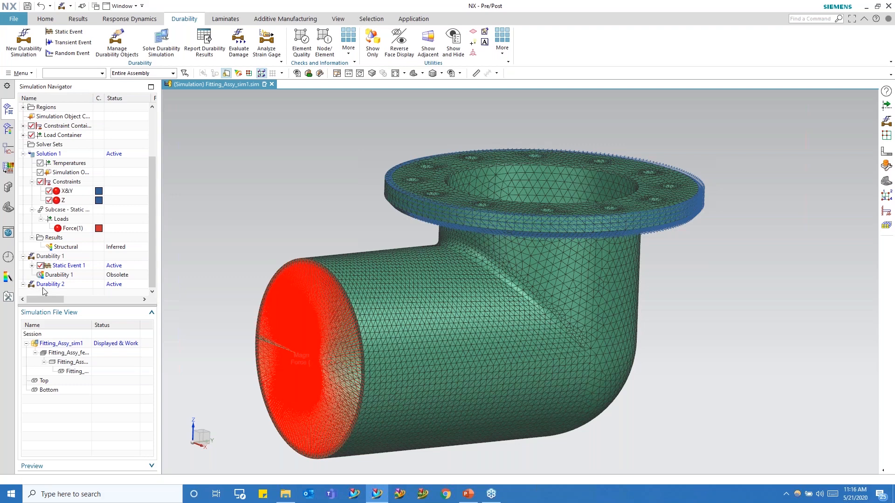
Step: Start a new static event in Durability 2 based on Solution 1, with Pattern as the excitation type
left_click(47, 285)
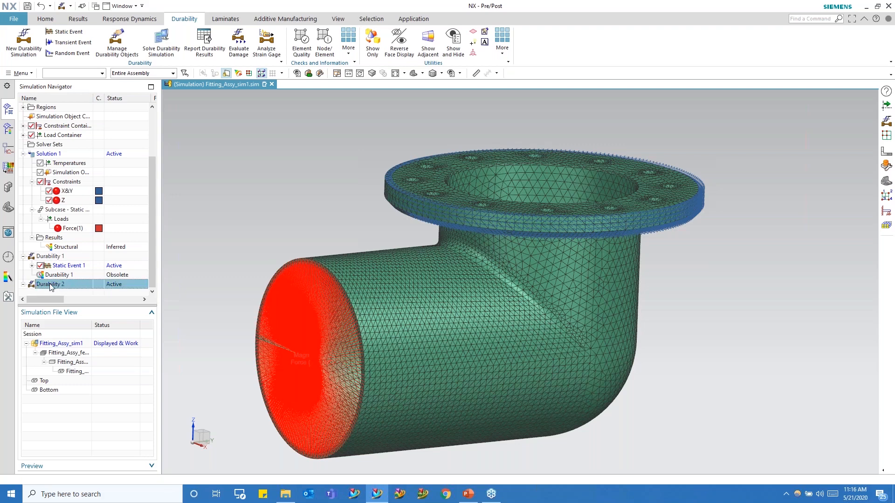
right_click(55, 285)
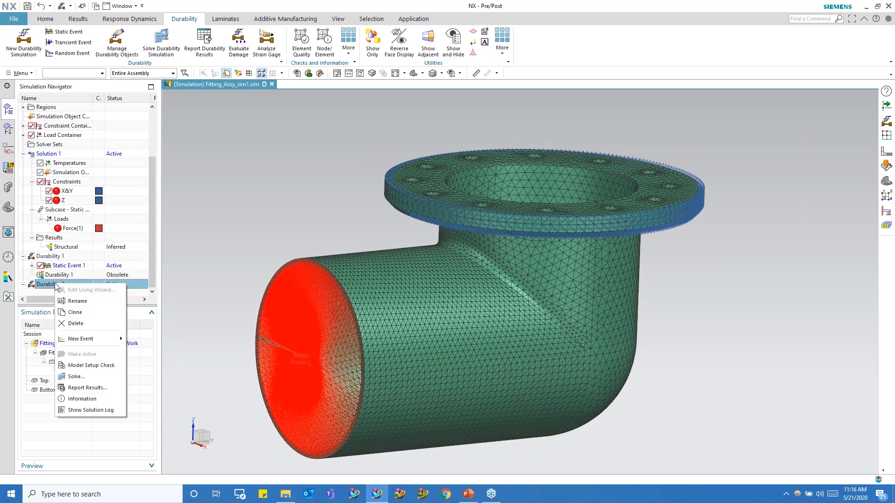
mouse_move(109, 343)
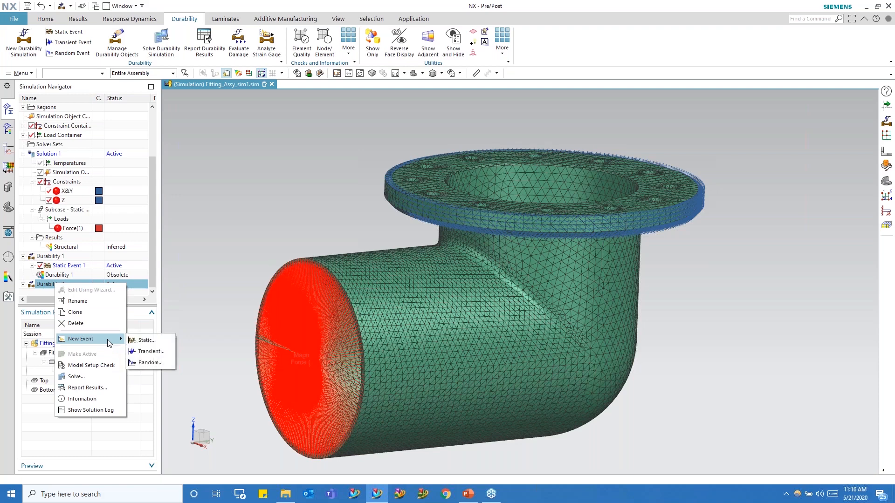
left_click(147, 341)
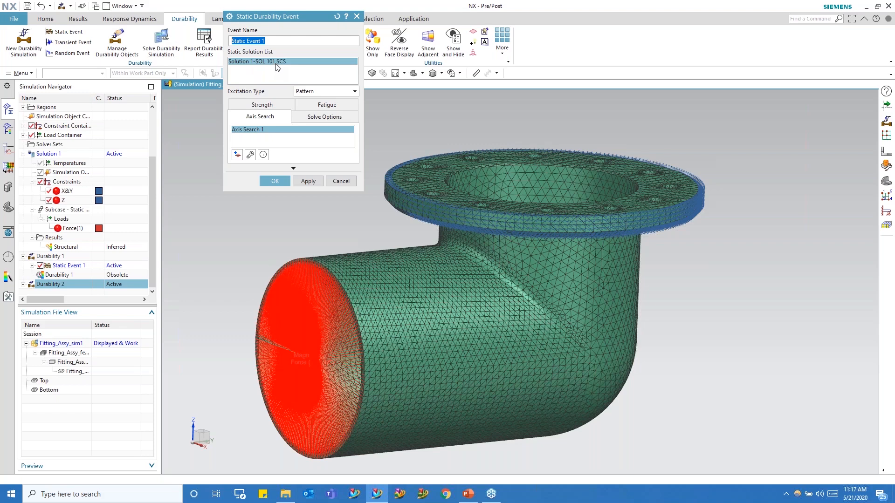
left_click(310, 92)
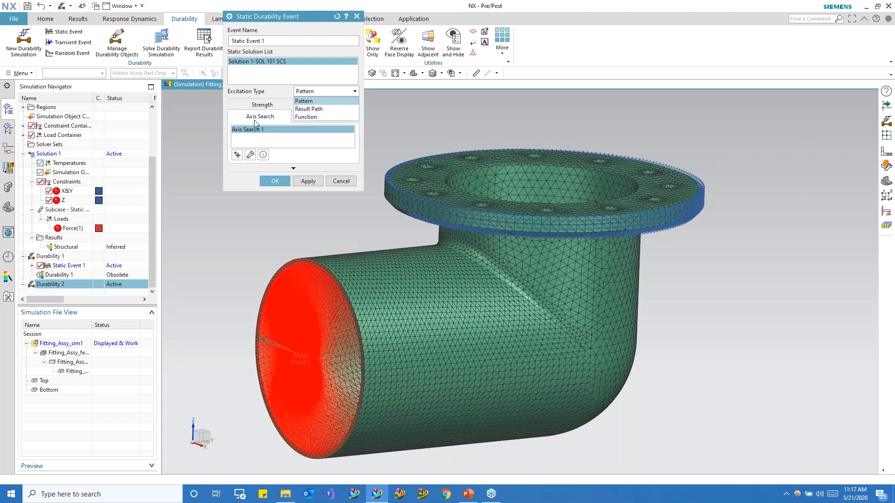
left_click(308, 103)
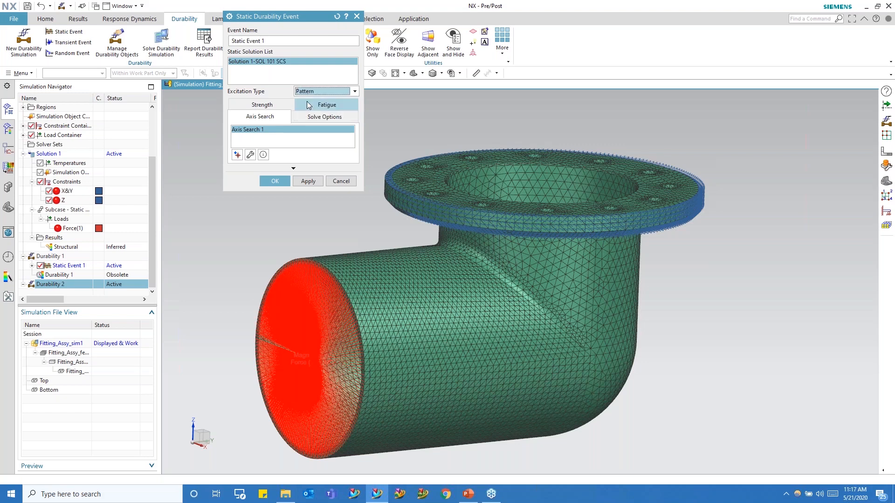
Step: Review the static event's Strength 1 settings, including the stress criterion and safety outputs, and accept them
left_click(262, 106)
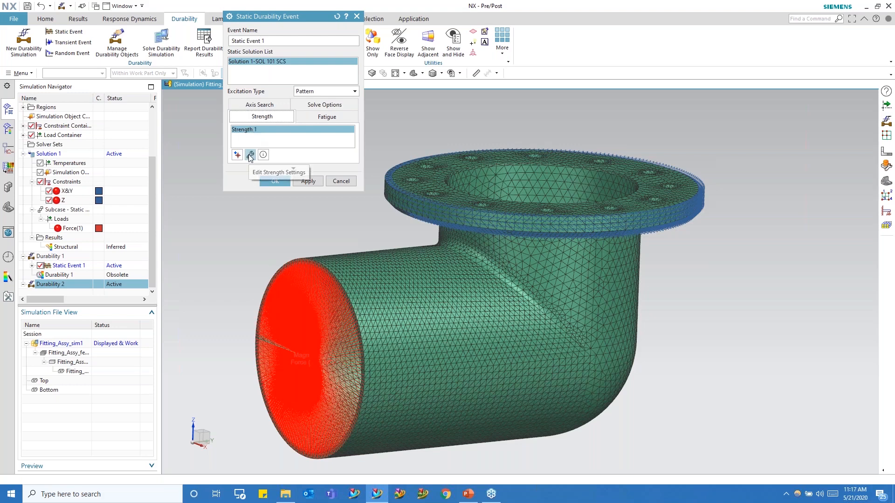
left_click(250, 155)
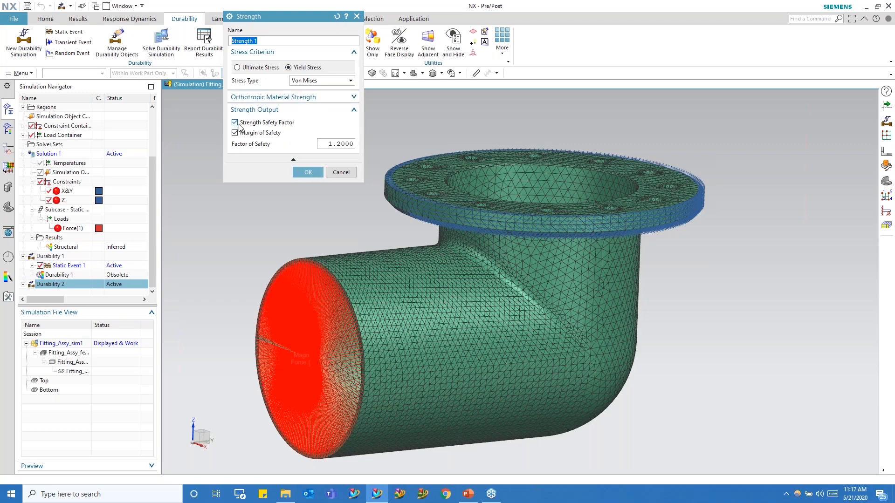
left_click(308, 172)
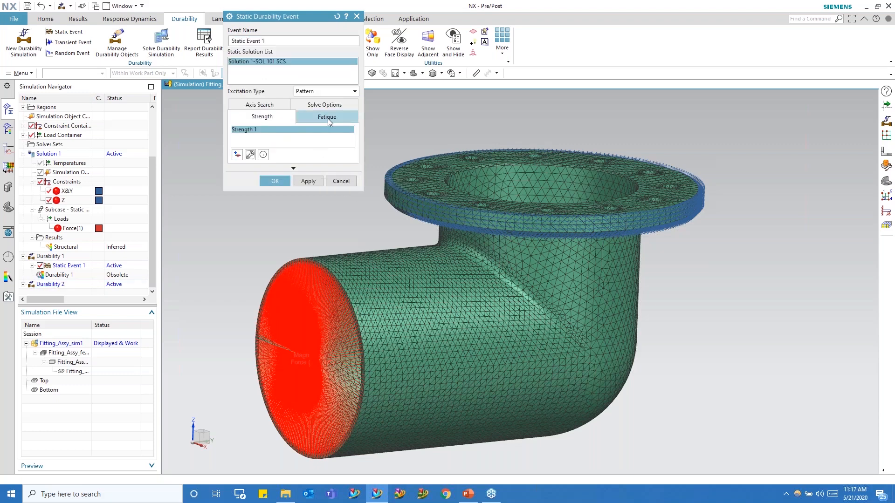
Step: Review the static event's Fatigue 1 settings, including number of occurrences, life criterion and safety factor options, and accept them
left_click(328, 119)
left_click(250, 155)
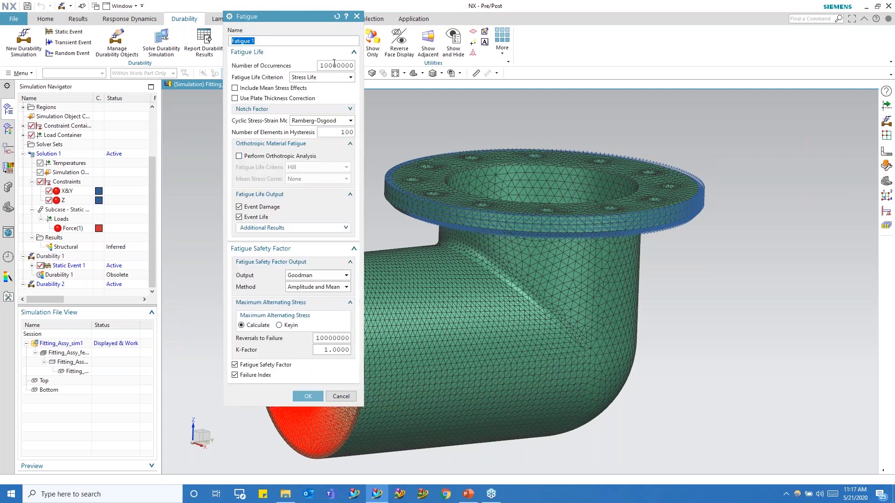
left_click(331, 66)
left_click(308, 396)
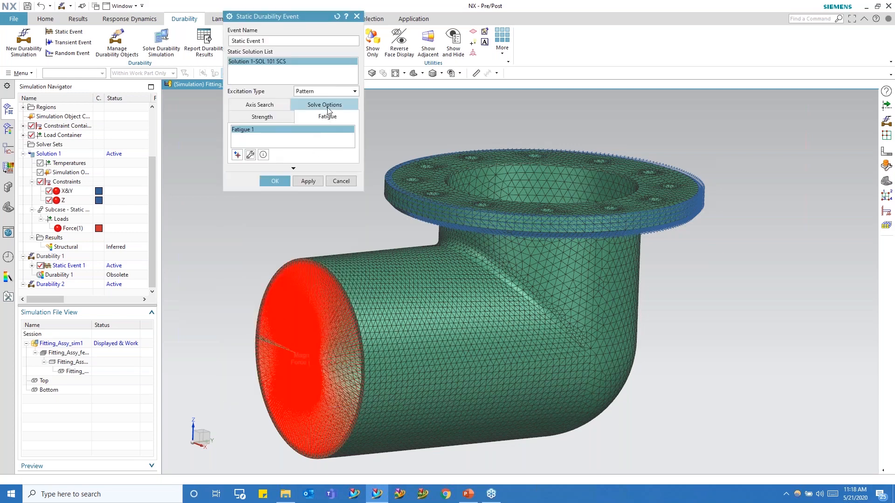
Step: Review the static event's Solve Options 1 for element selection, material temperature and overrides, and accept them
left_click(327, 105)
left_click(250, 155)
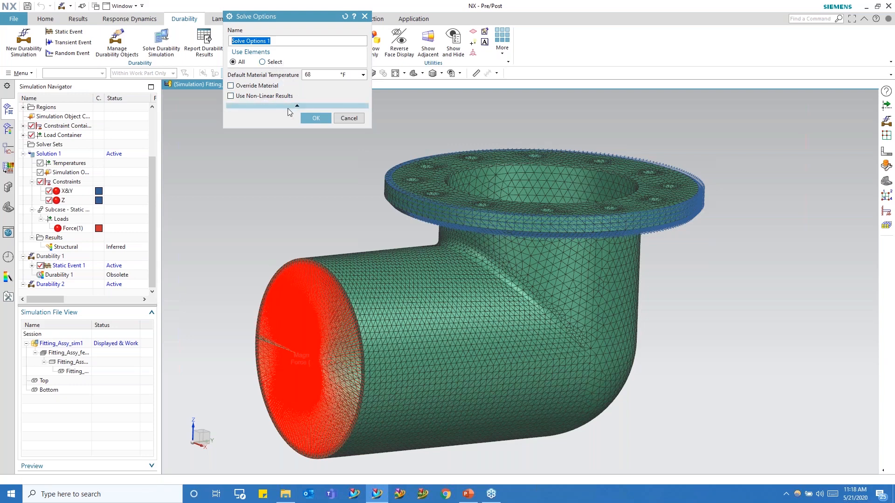
left_click(315, 118)
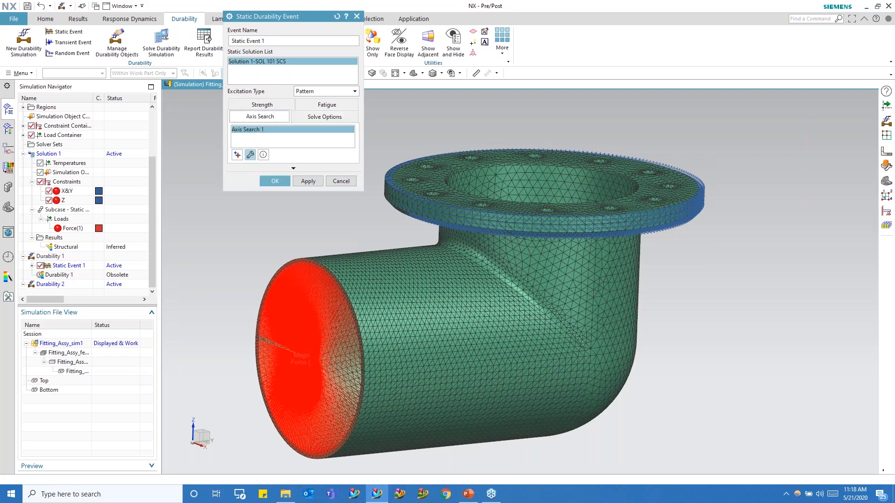
Step: Keep Element Face as the stress axis method in Axis Search 1, accept the settings and create the static event
left_click(275, 181)
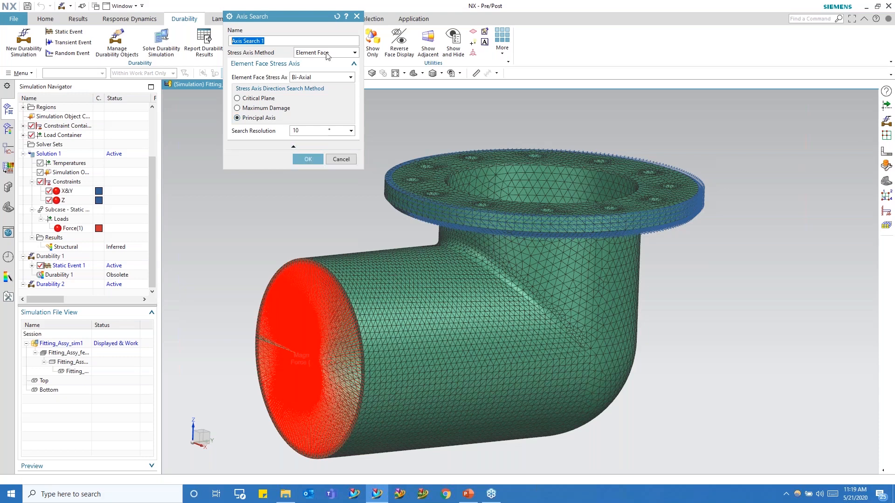
left_click(346, 57)
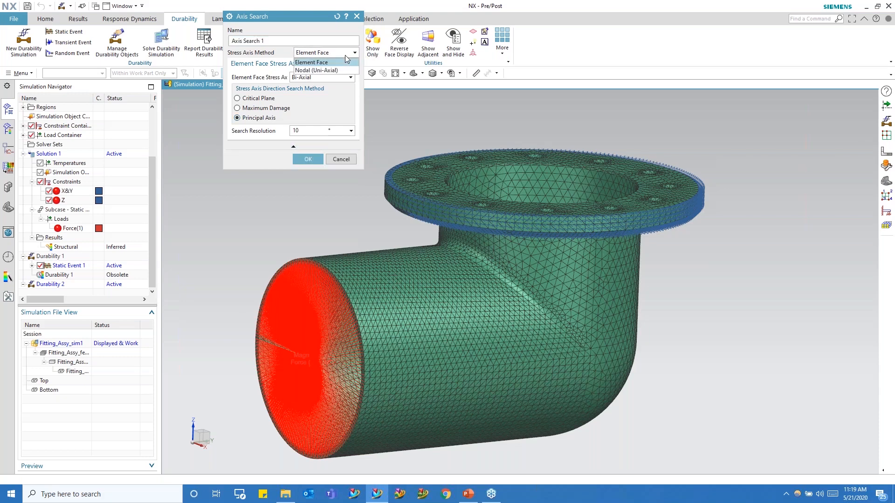
left_click(347, 55)
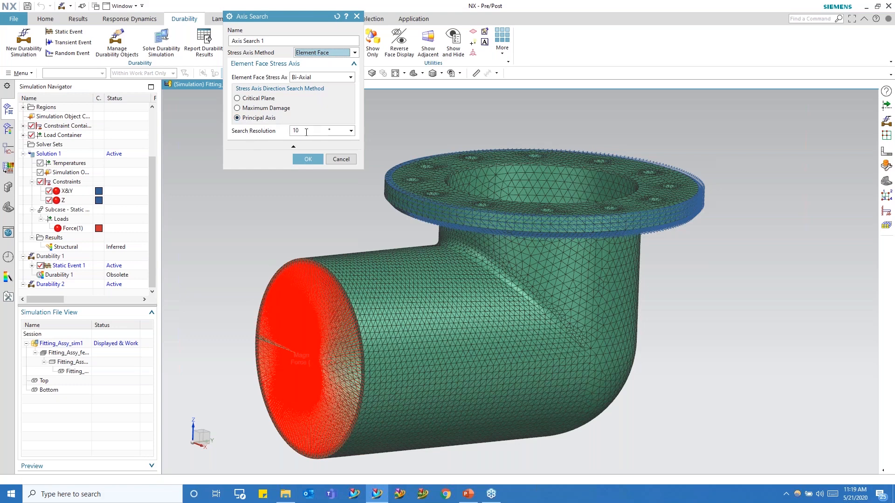
left_click(308, 159)
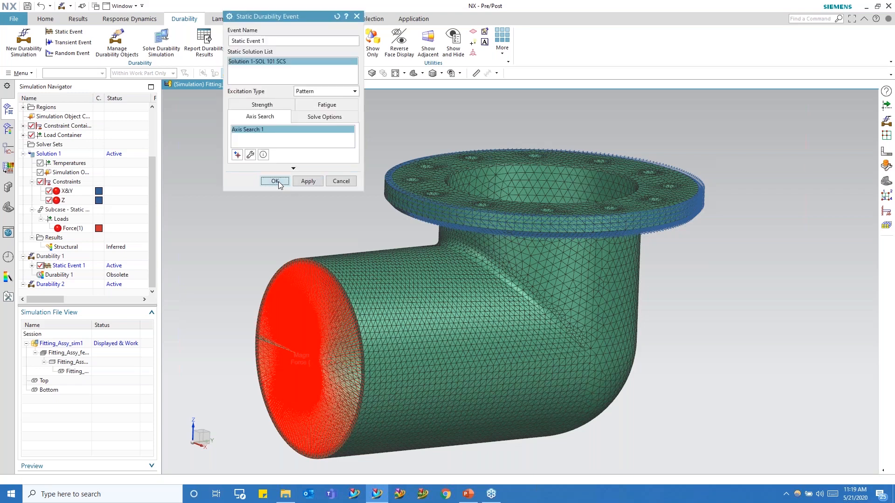
left_click(276, 181)
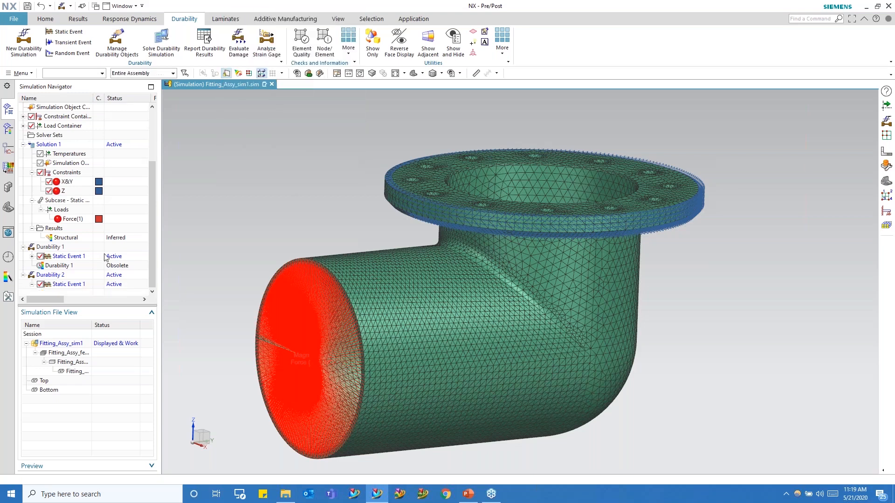
Step: Add a Full Unit Cycle load pattern with scale 1 and offset 0 to Static Event 1 of Durability 2
left_click(67, 285)
right_click(68, 285)
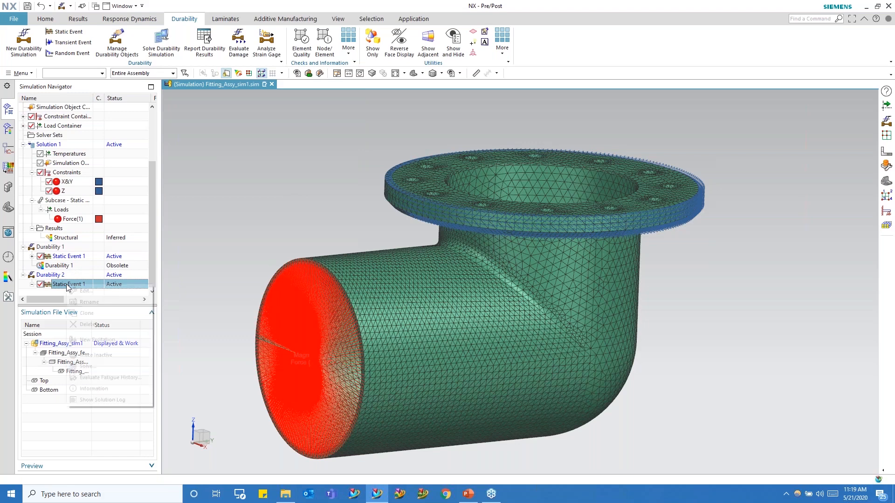
left_click(93, 340)
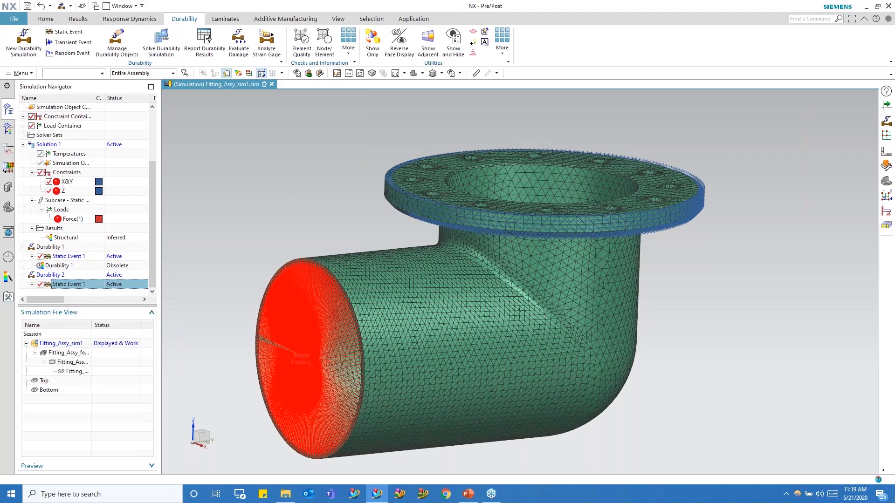
left_click(252, 98)
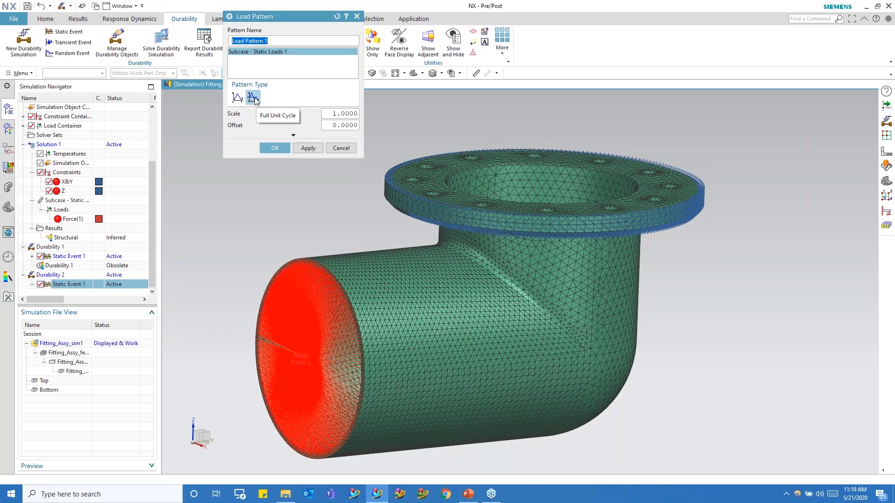
left_click(276, 148)
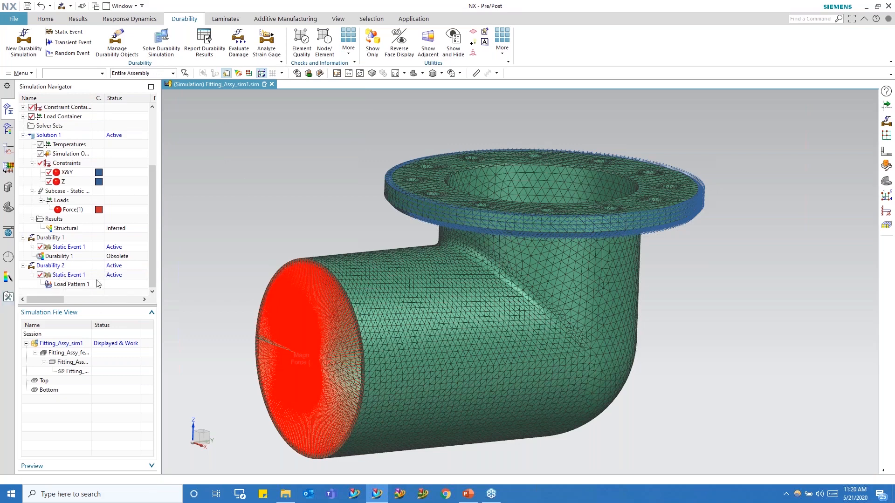
Step: Load the Static Event 1 results of Durability 1 and list their fatigue and strength result sets
left_click(32, 247)
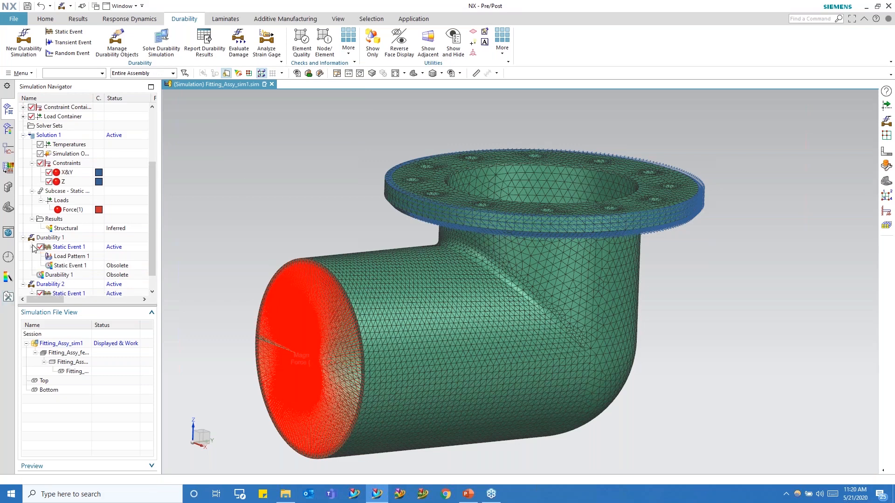
left_click(64, 266)
double_click(66, 266)
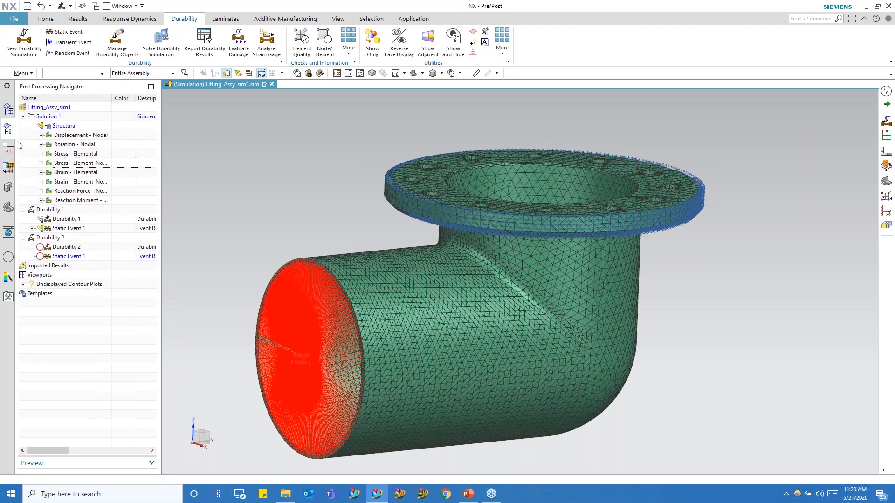
left_click(32, 228)
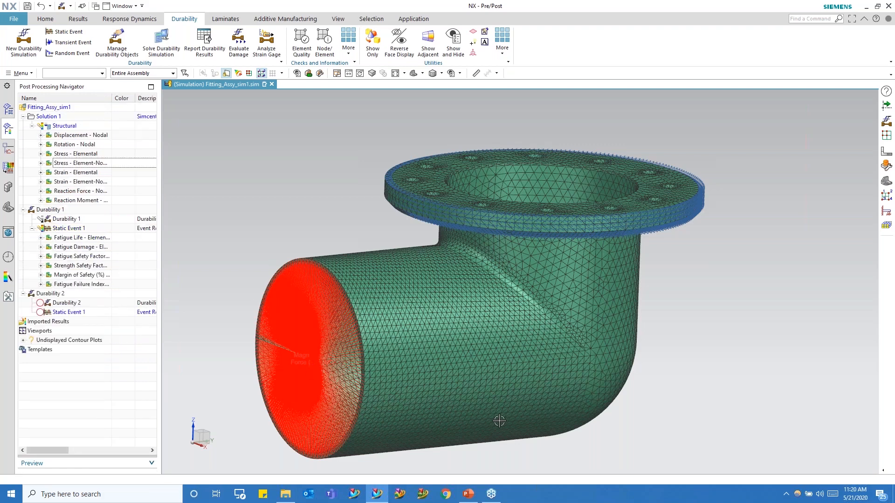
Step: Switch to the PowerPoint presentation and show the Post-Processing Results slide in full screen
mouse_move(471, 500)
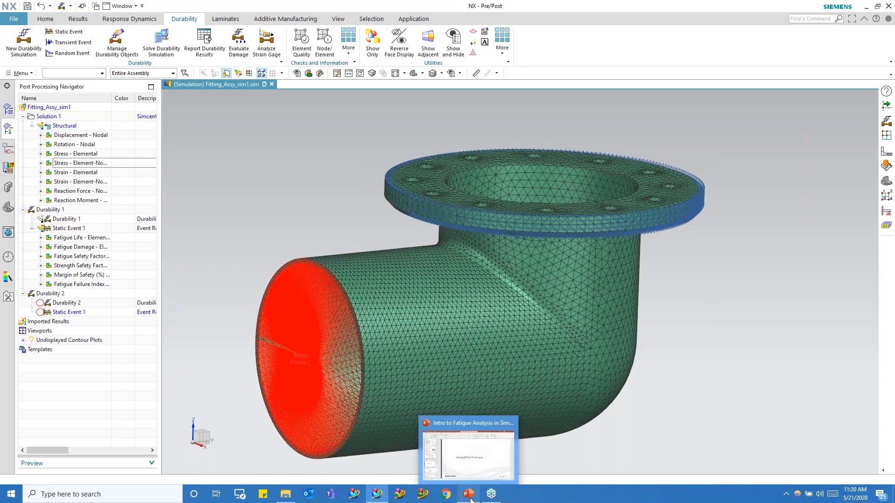
left_click(471, 498)
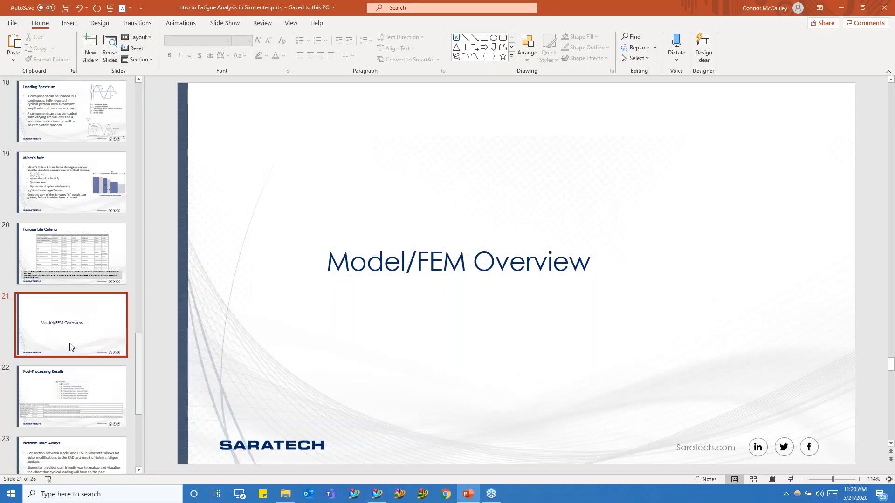
left_click(90, 396)
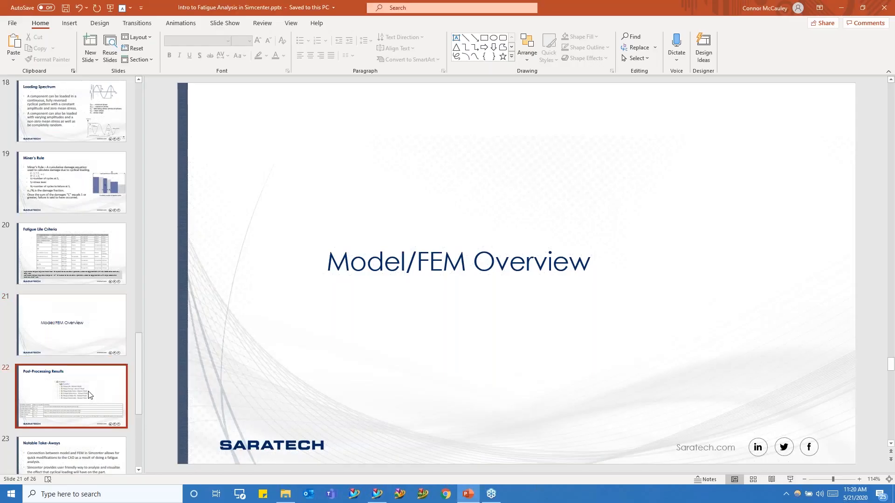
left_click(110, 7)
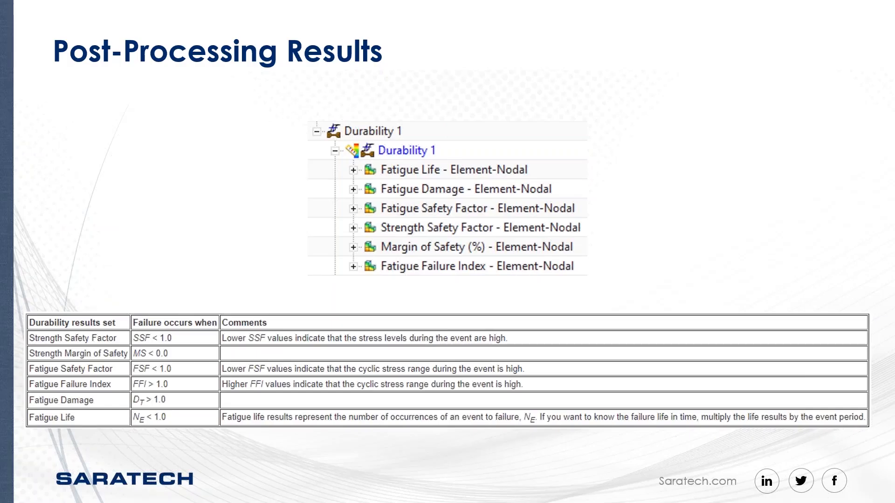